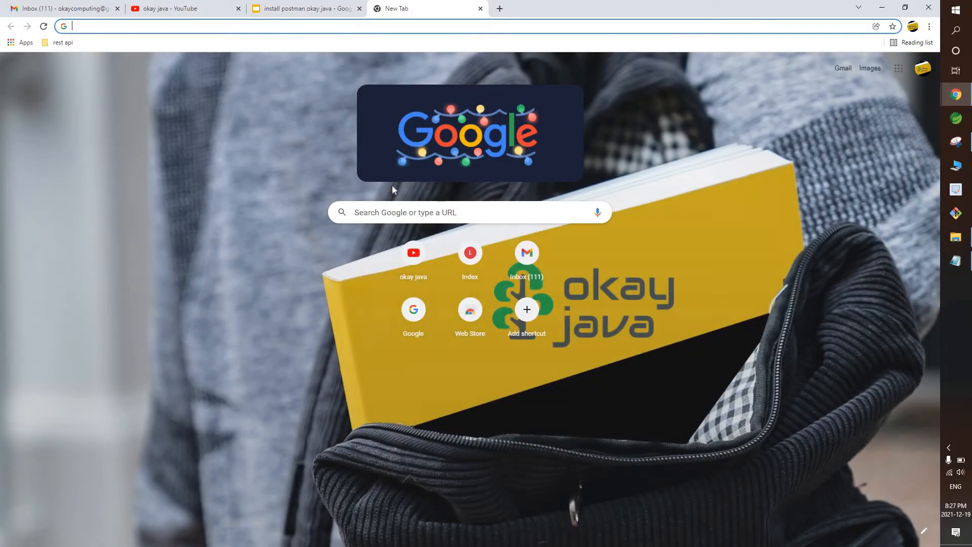
Search Google for 'downlaod postman' and start the Windows 64-bit installer download from postman.com.
left_click(395, 212)
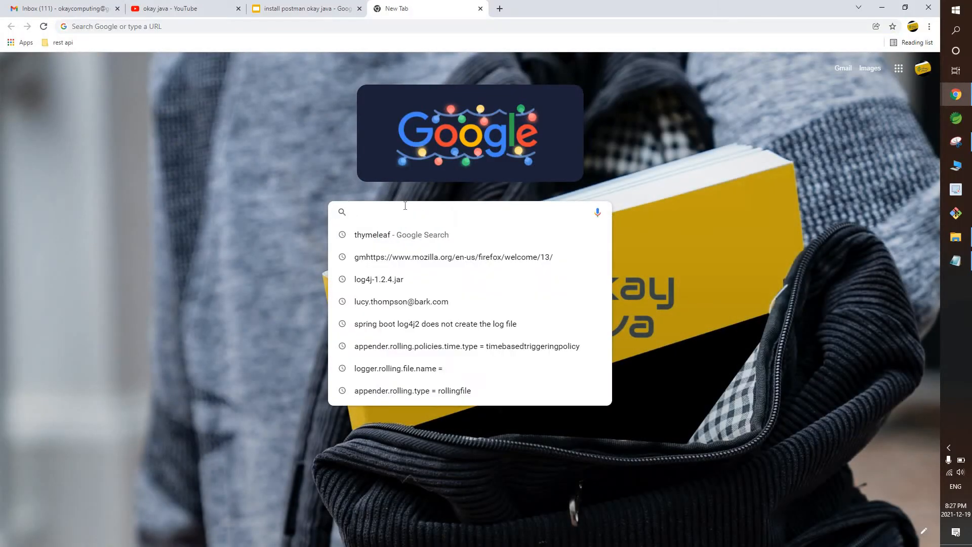
type("downlaod postman")
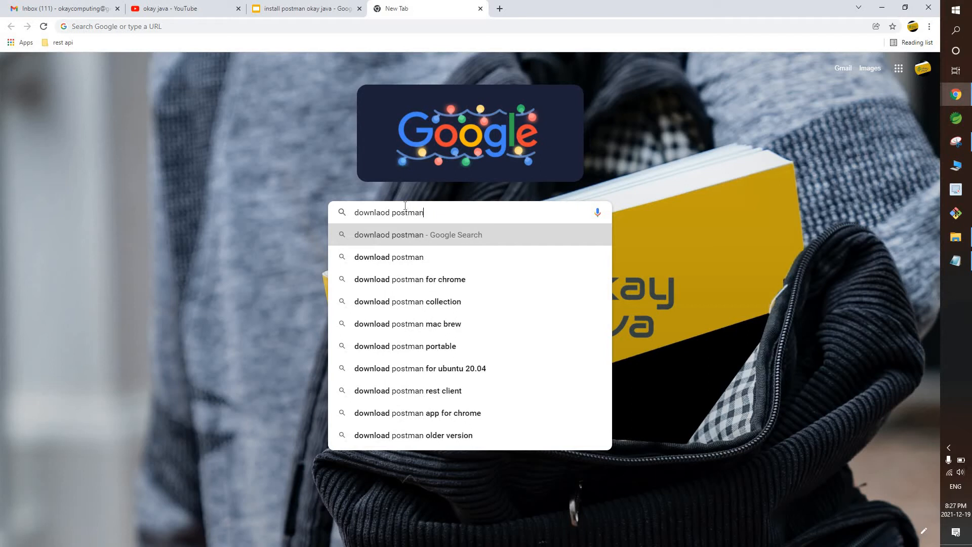
key("Return")
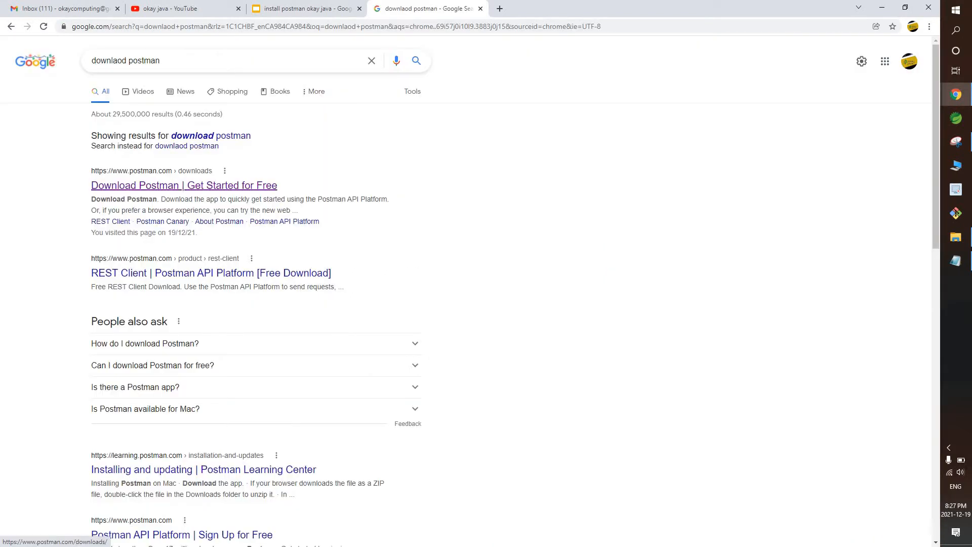
left_click(177, 188)
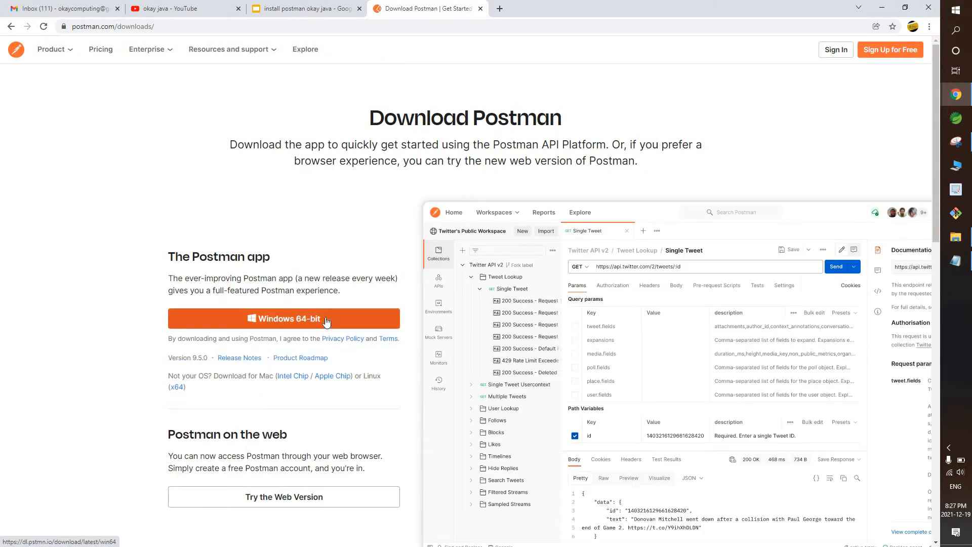
left_click(327, 322)
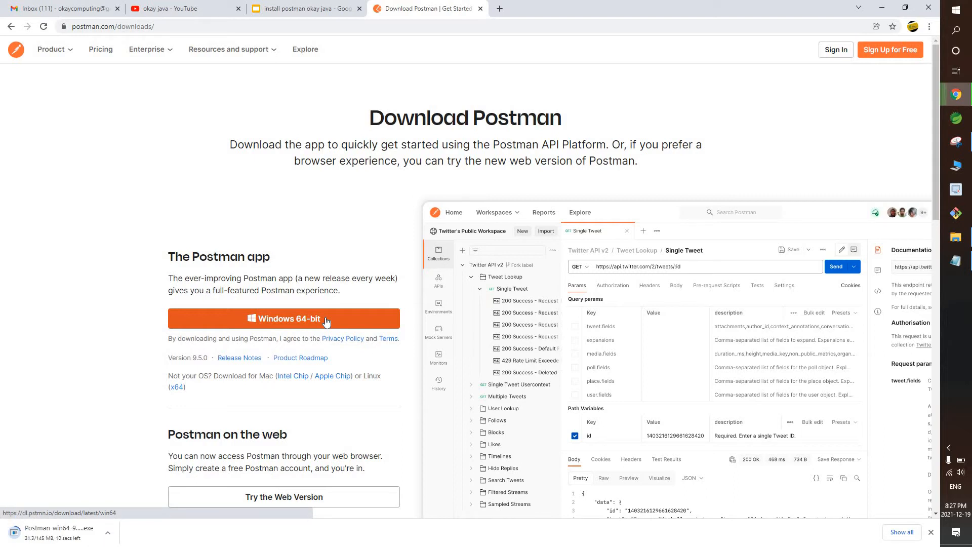
Show the downloaded installer in its folder and run Postman-win64-9.5.0-Setup past the security warning.
left_click(108, 532)
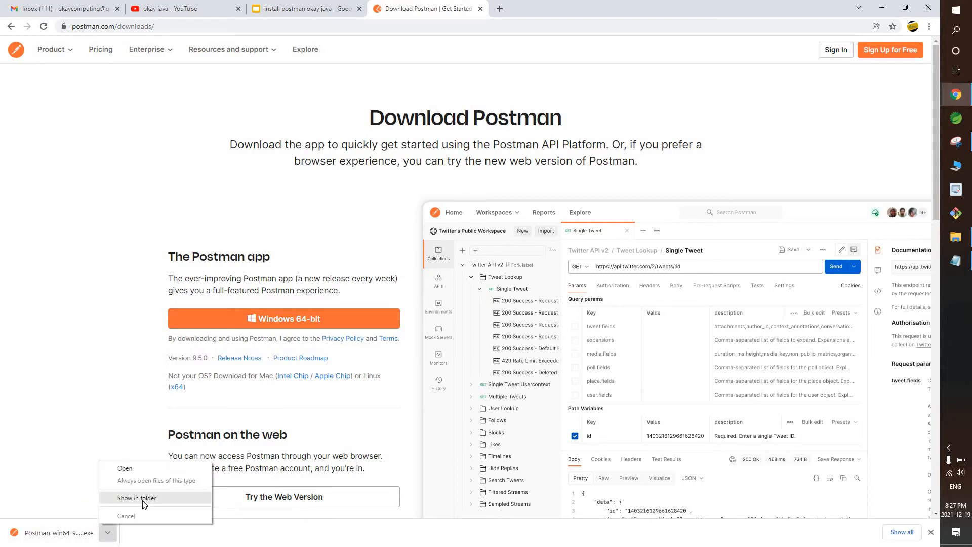
left_click(143, 499)
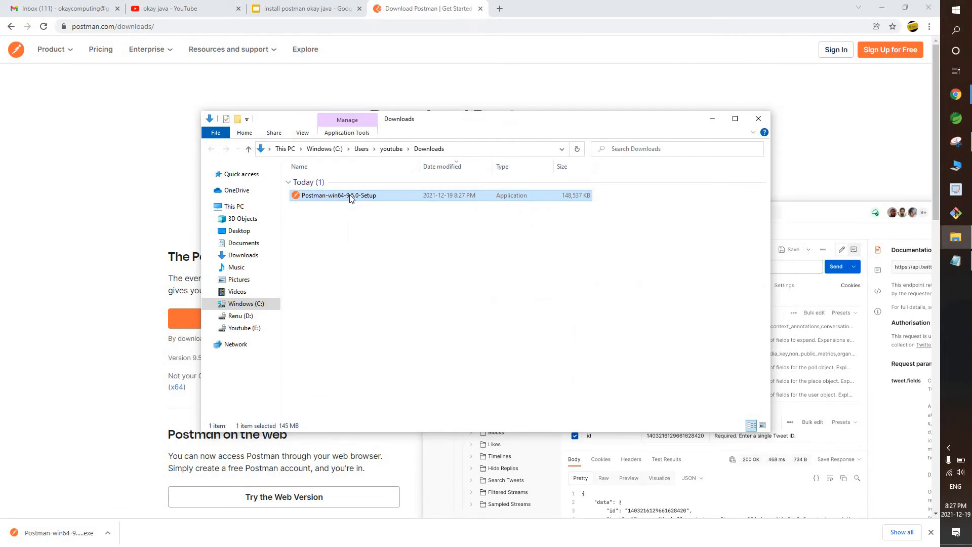
double_click(386, 196)
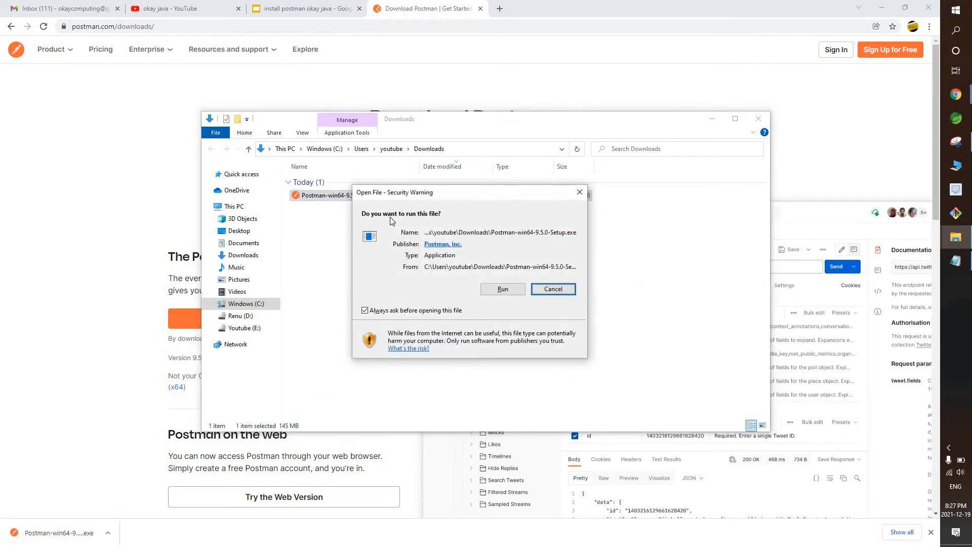
left_click(504, 289)
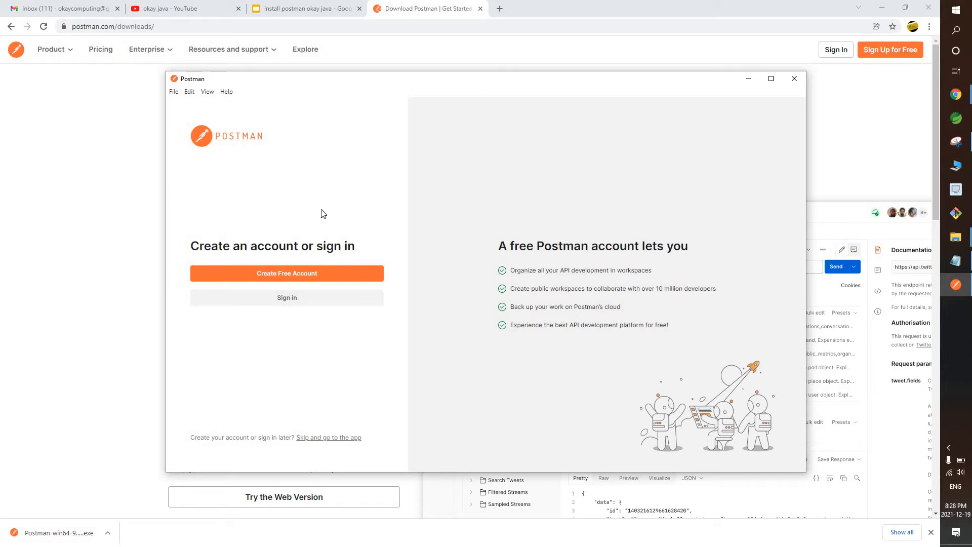
Sign up for a free Postman account with an email, username and password, then return to the app.
left_click(308, 274)
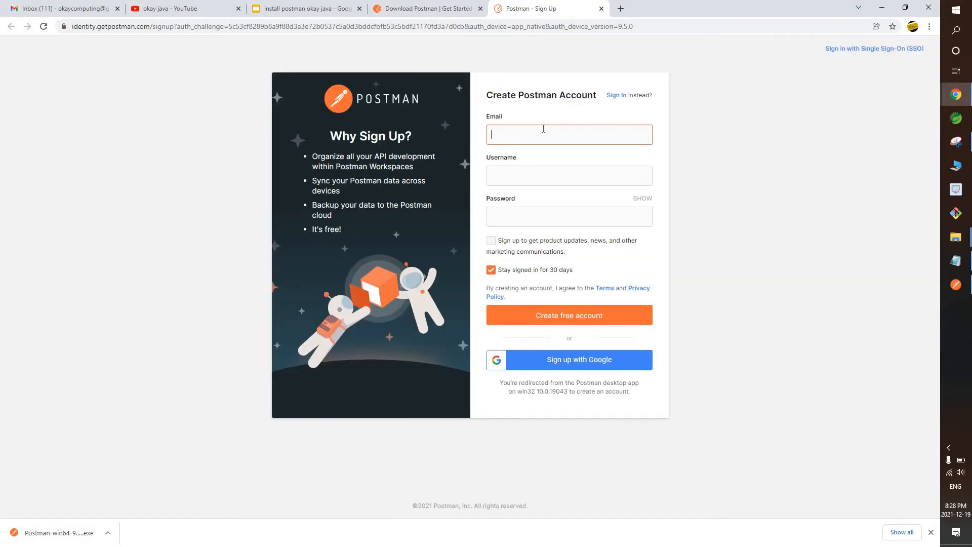
key("Tab")
type("okay")
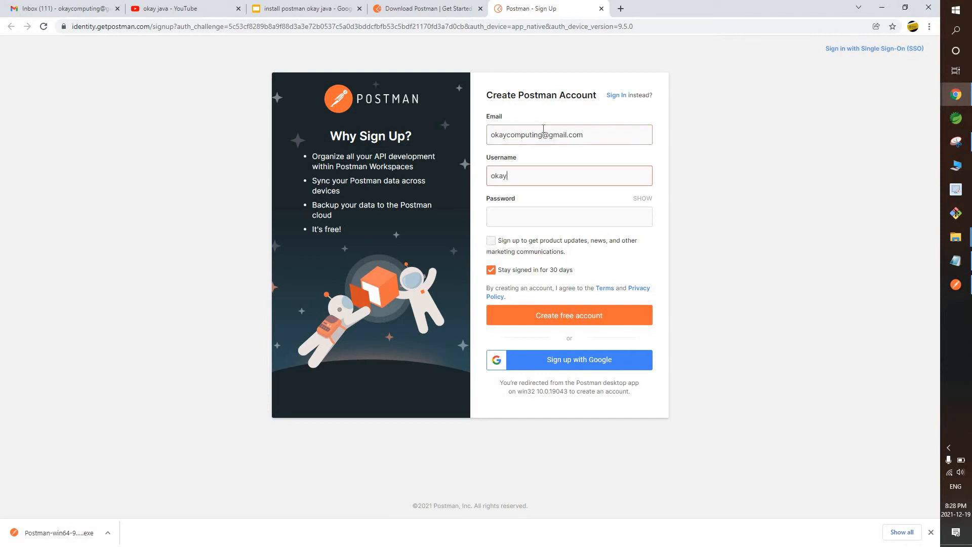
type("java")
key("Tab")
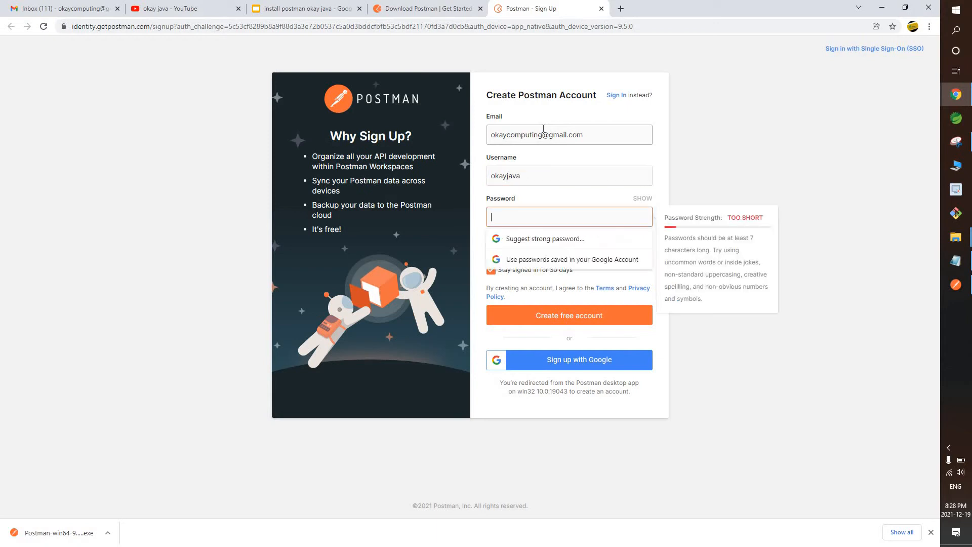
type("•••••••••••")
left_click(834, 143)
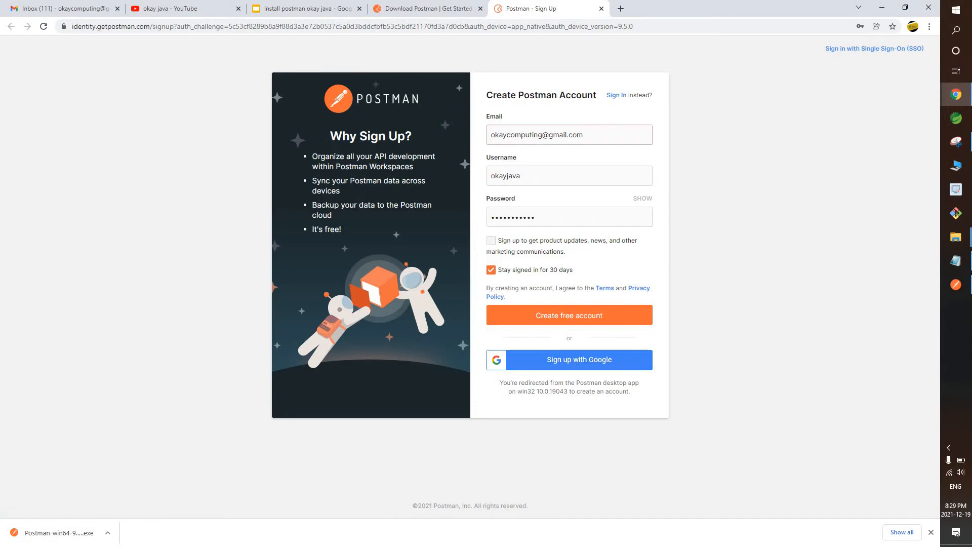
left_click(556, 175)
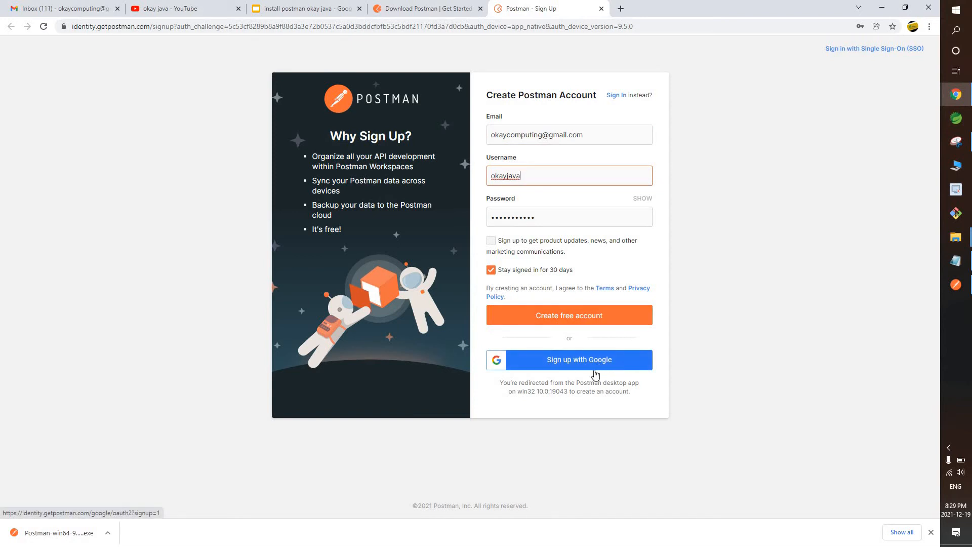
left_click(604, 316)
left_click(535, 111)
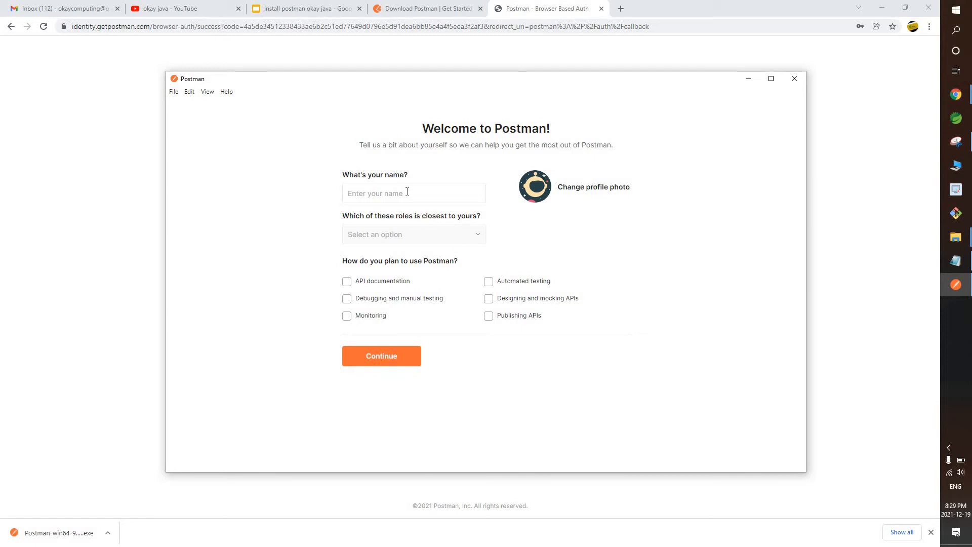
Enter your name, choose Backend Developer, tick mocking, publishing and documentation uses, and skip team setup.
type("okay java")
left_click(385, 234)
left_click(380, 256)
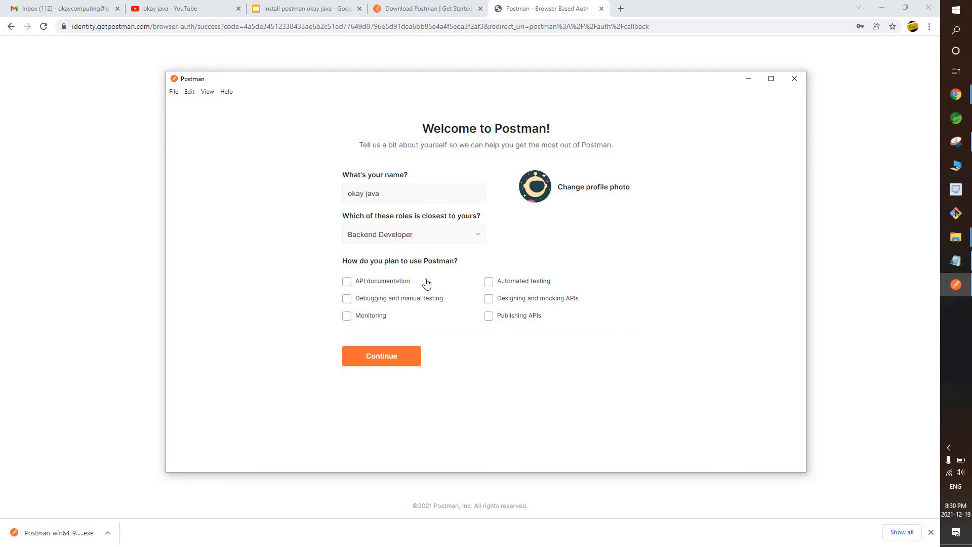
left_click(489, 299)
left_click(489, 317)
left_click(347, 282)
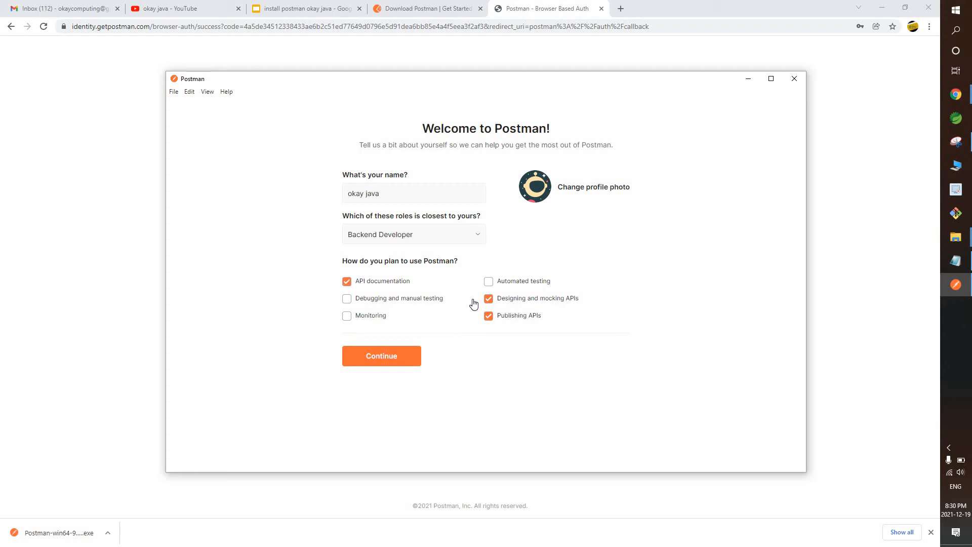
left_click(395, 356)
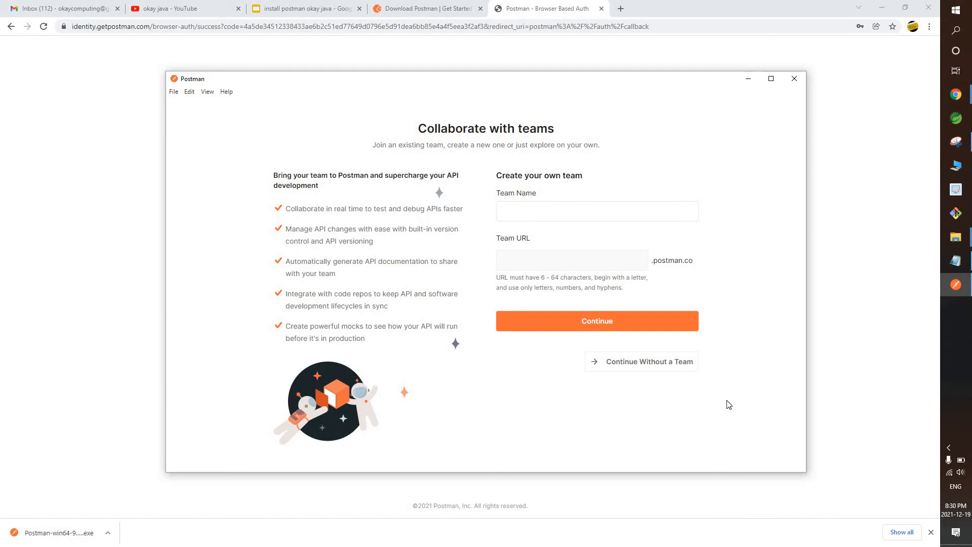
left_click(648, 366)
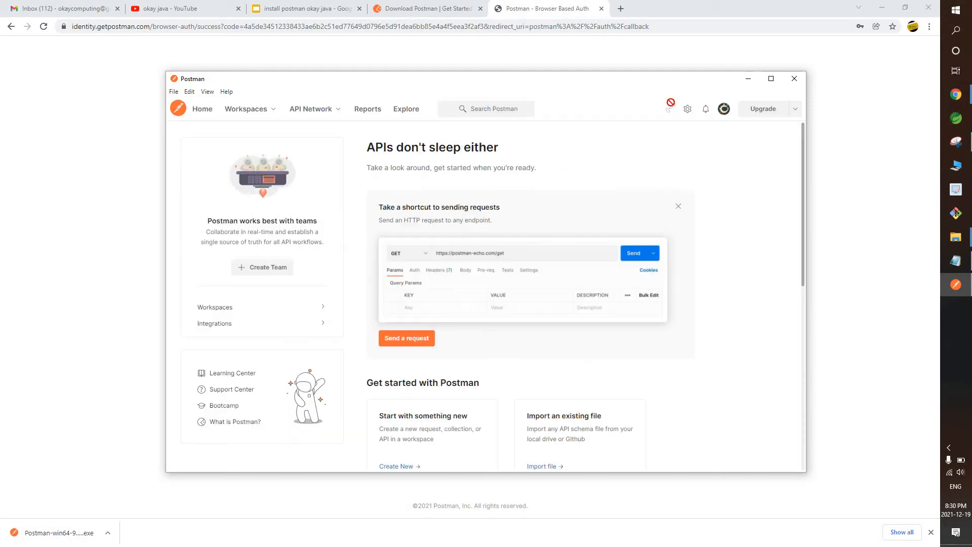
Maximize Postman and create the Personal workspace 'restapi-workspace' summarized 'To test rest apis'.
left_click(764, 80)
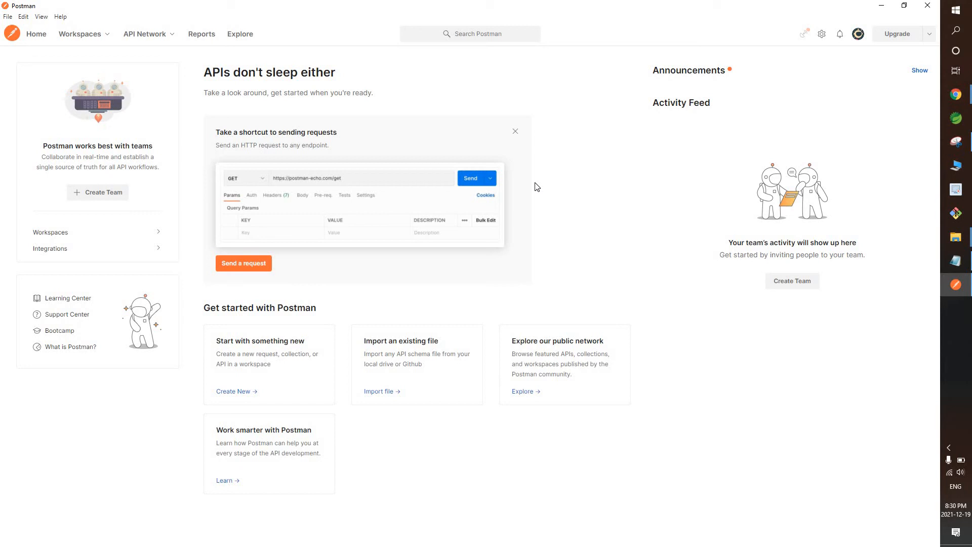
left_click(80, 37)
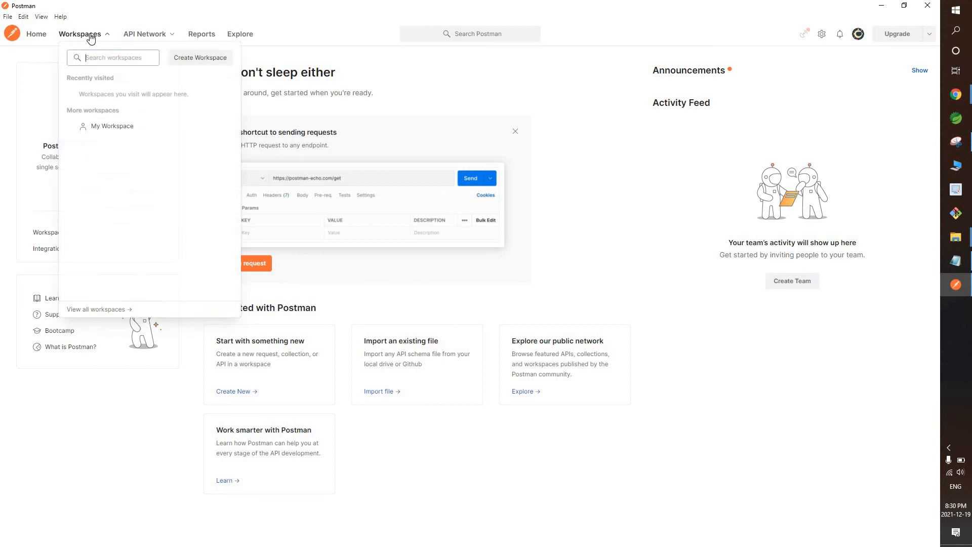
left_click(200, 58)
type("rest")
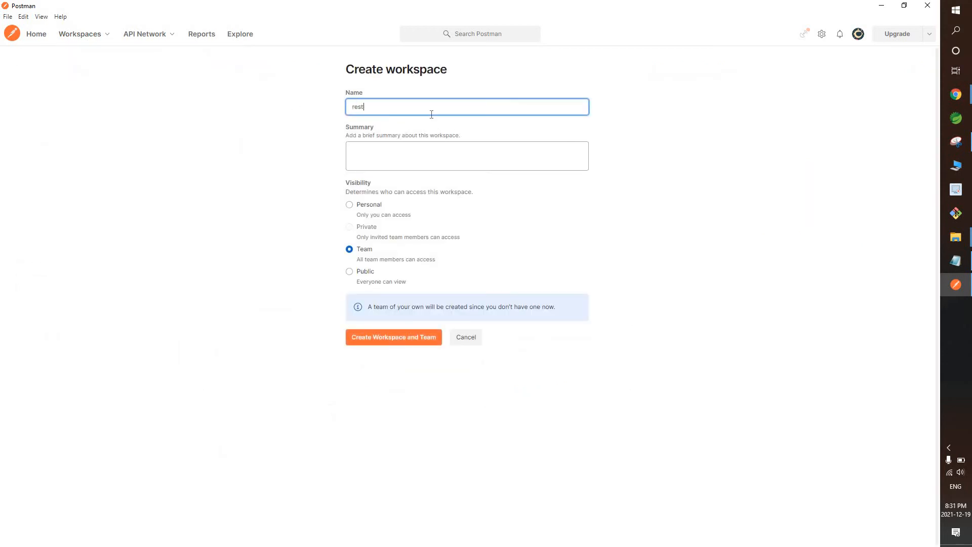
type("api-workspace")
left_click(434, 152)
type("To test rest apis")
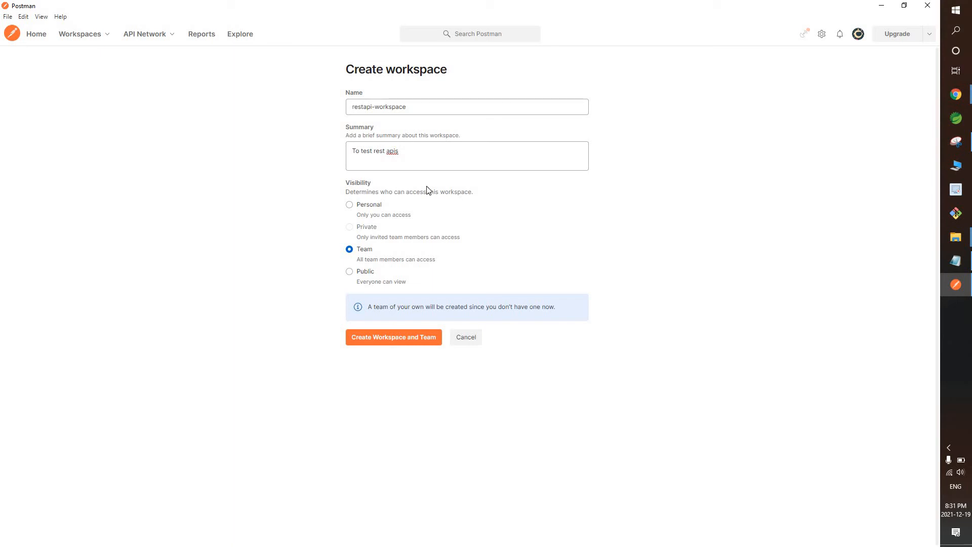
left_click(357, 207)
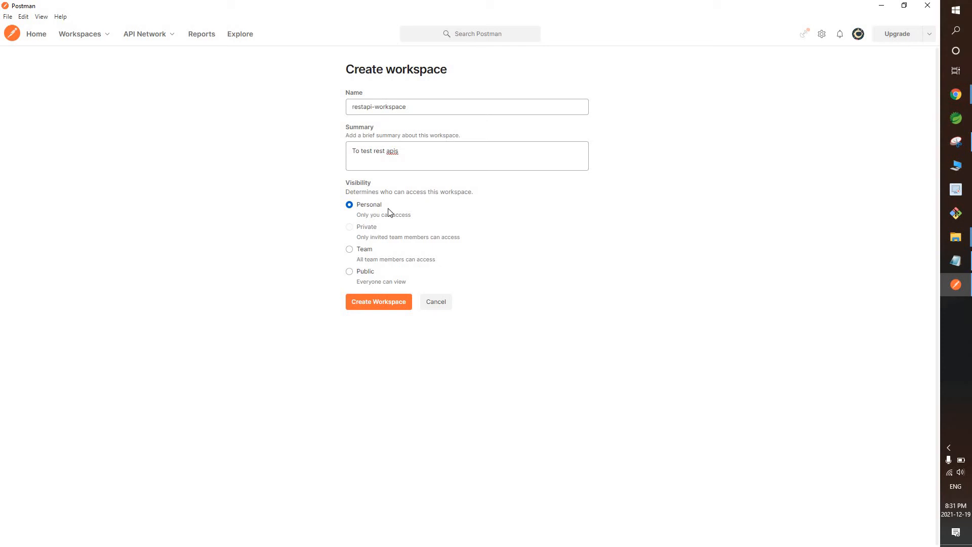
left_click(379, 304)
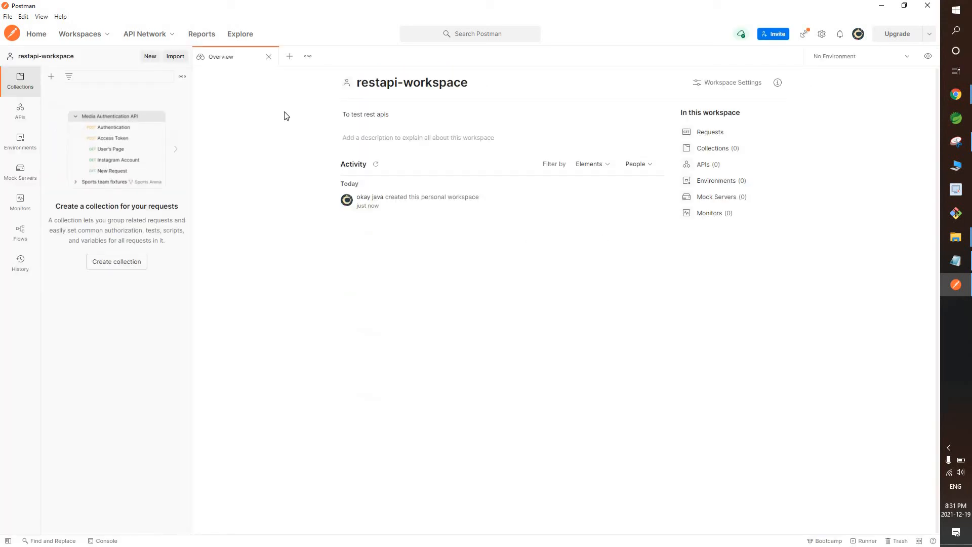
Open a new untitled request tab and keep GET as its method.
left_click(289, 58)
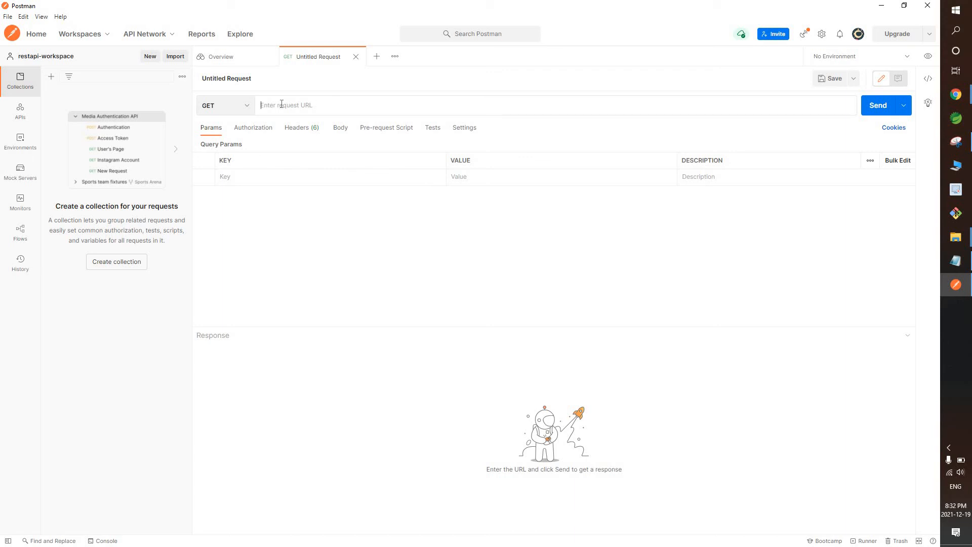
left_click(245, 107)
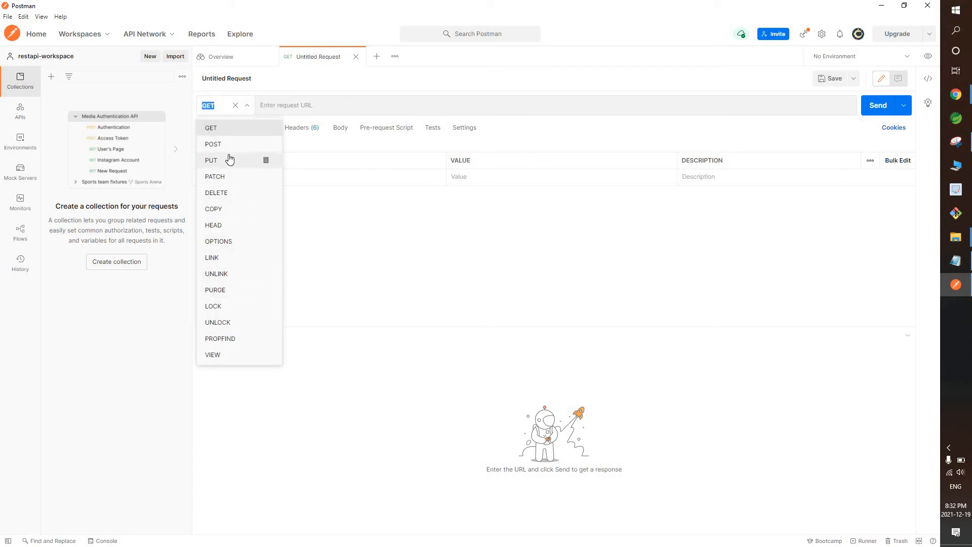
left_click(375, 244)
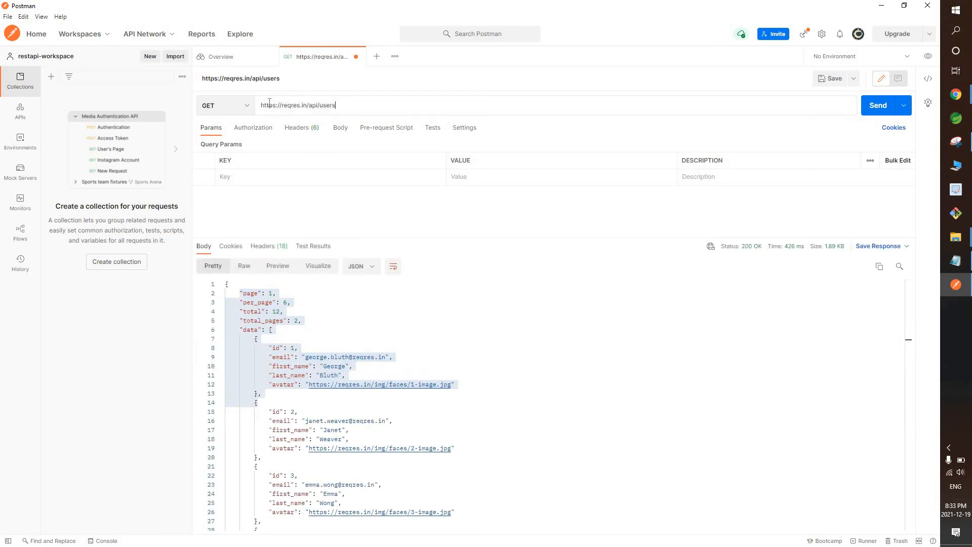
triple_click(269, 103)
left_click(367, 106)
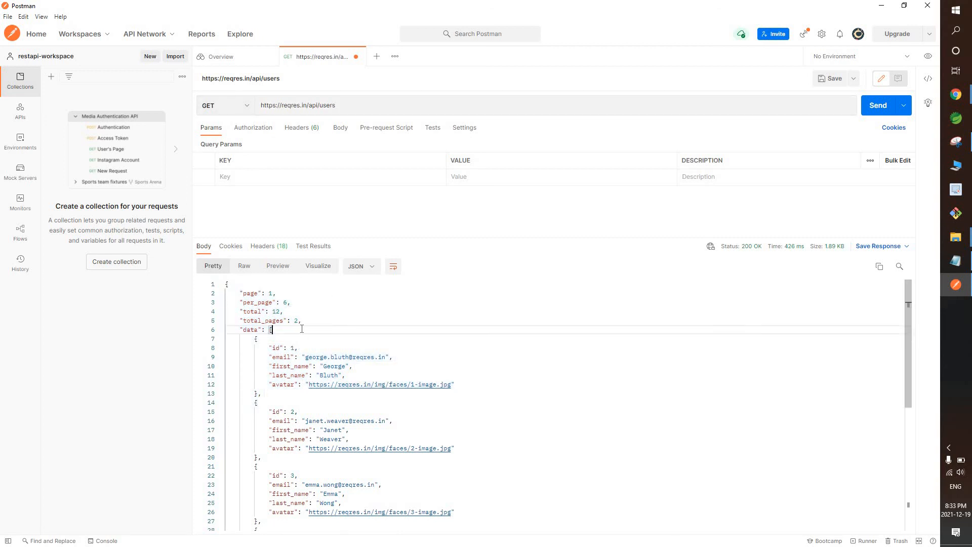
scroll(301, 329, "down", 5)
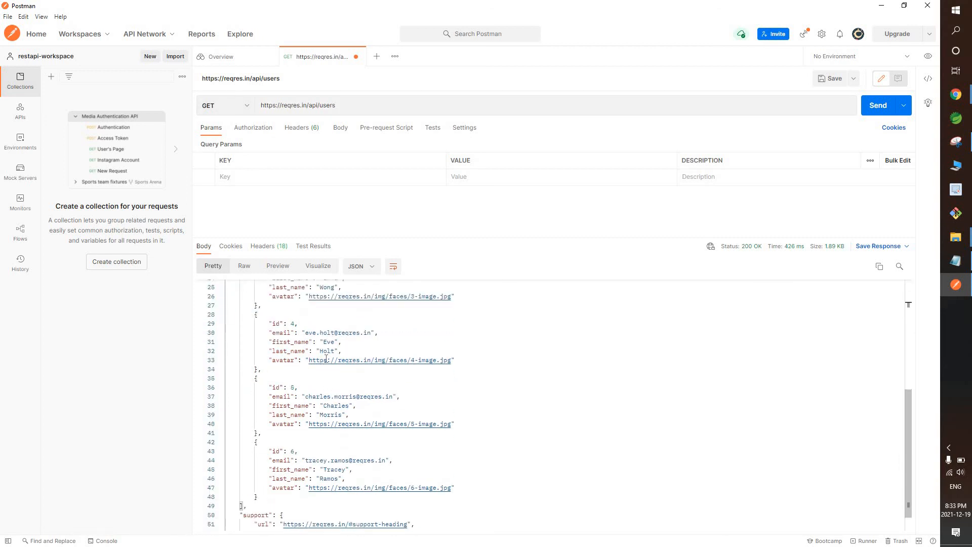
scroll(326, 358, "up", 5)
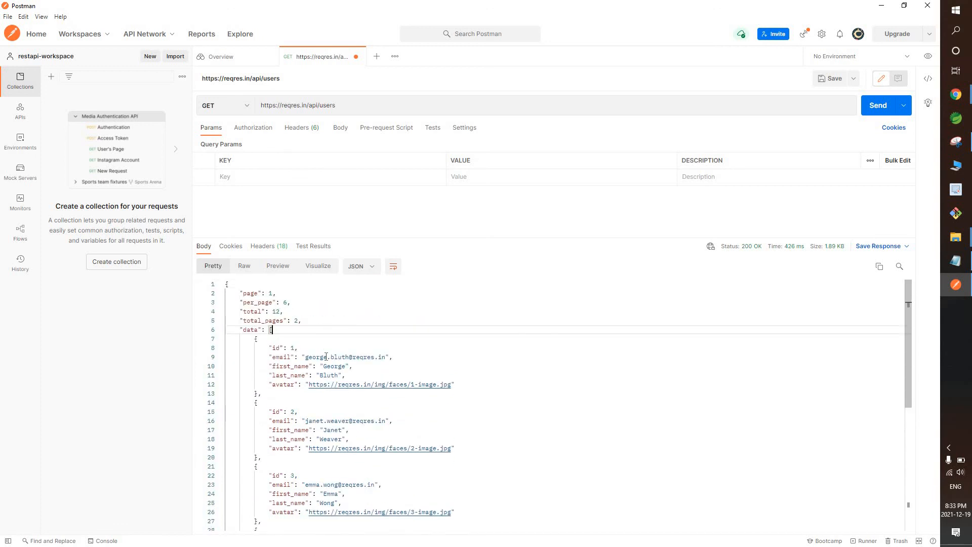